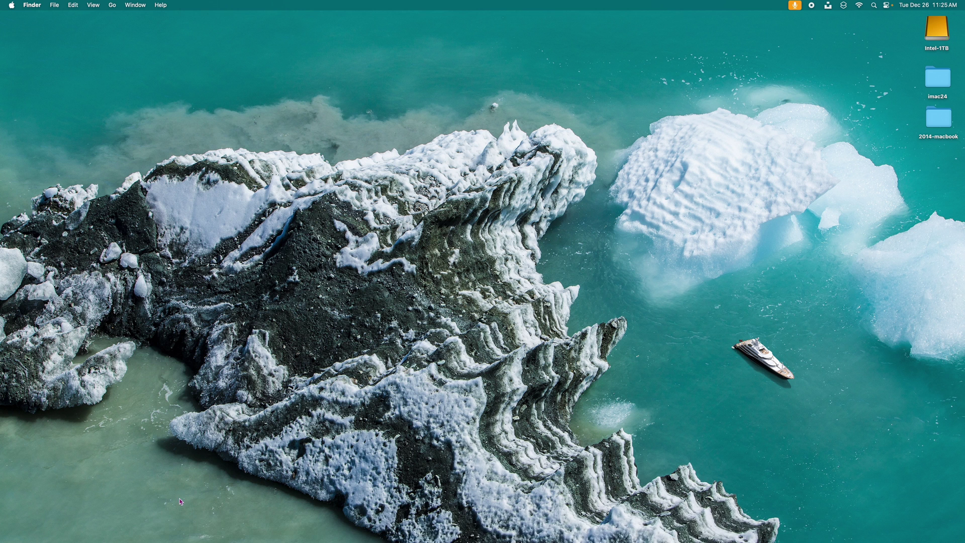
Examine the list of installed applications offered by Launchpad's context menu in the Dock, without launching any of them.
{"action": "mouse_move", "coordinate": [174, 526]}
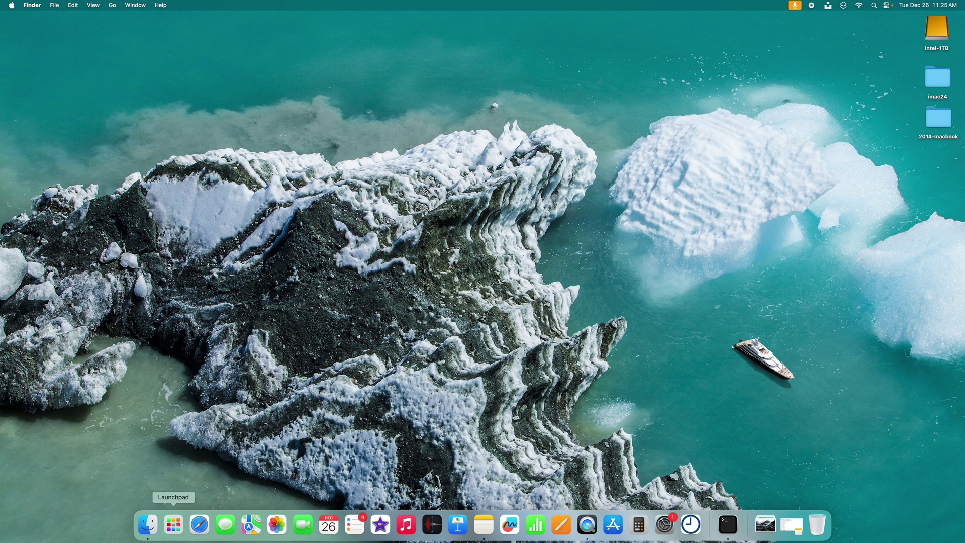
{"action": "right_click", "coordinate": [173, 526]}
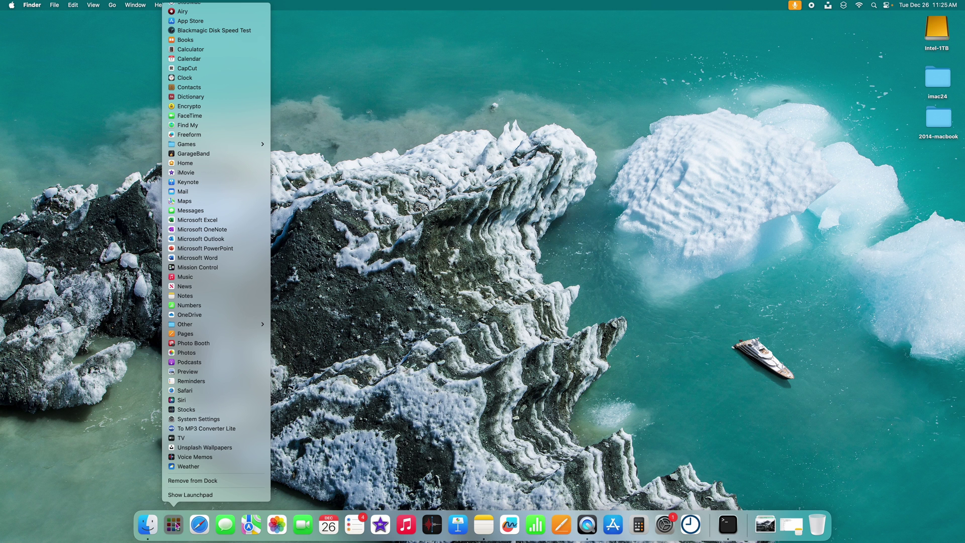
{"action": "left_click", "coordinate": [147, 488]}
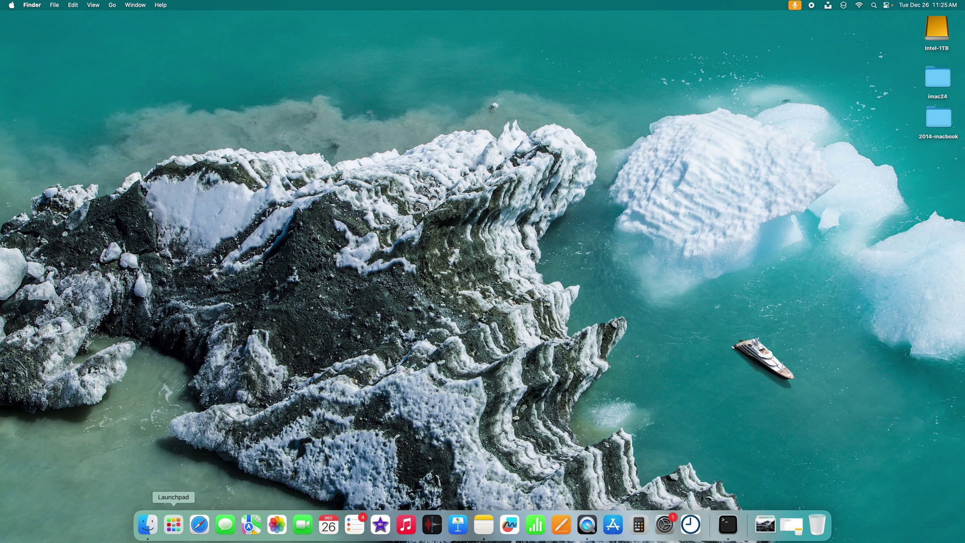
{"action": "right_click", "coordinate": [173, 525]}
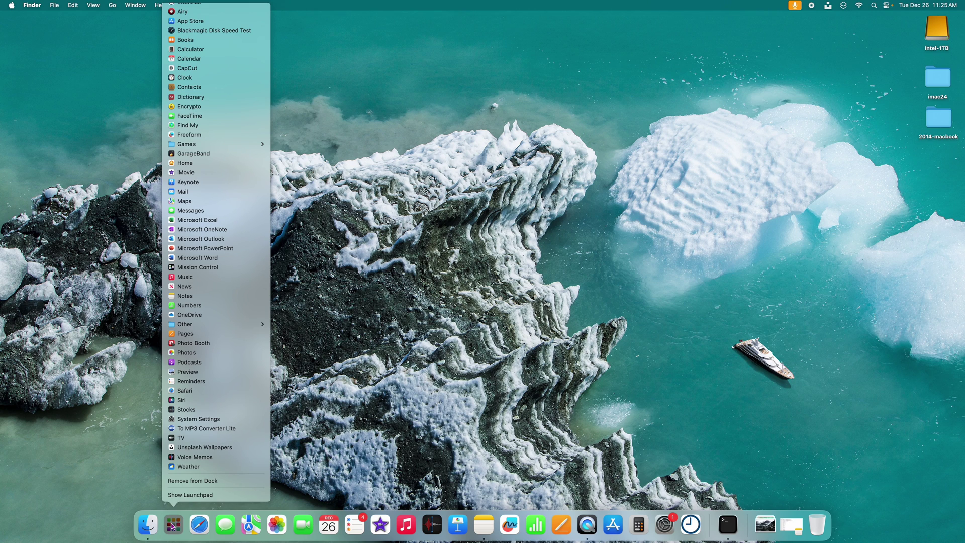
{"action": "left_click", "coordinate": [107, 460]}
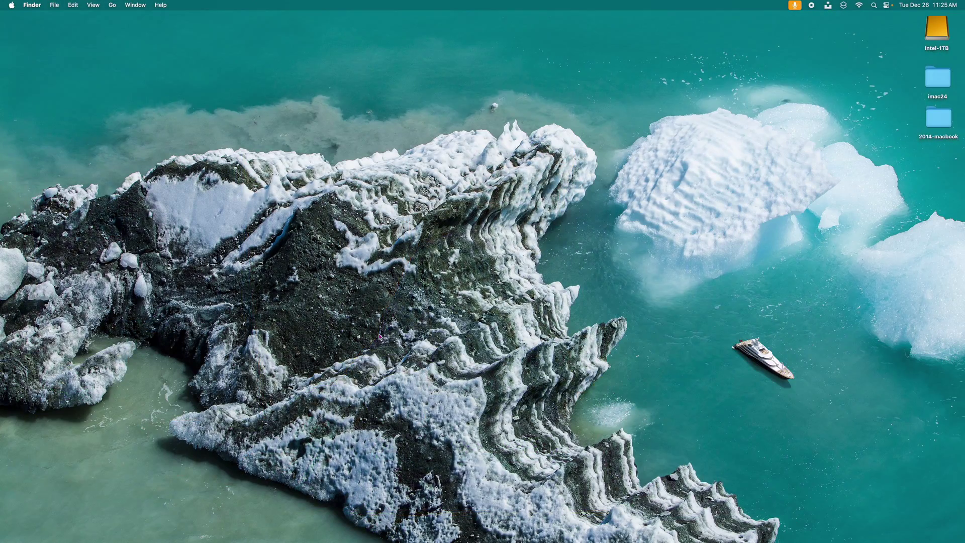
Open the Applications folder in a Finder window and add it to the Dock next to the Trash section.
{"action": "mouse_move", "coordinate": [794, 524]}
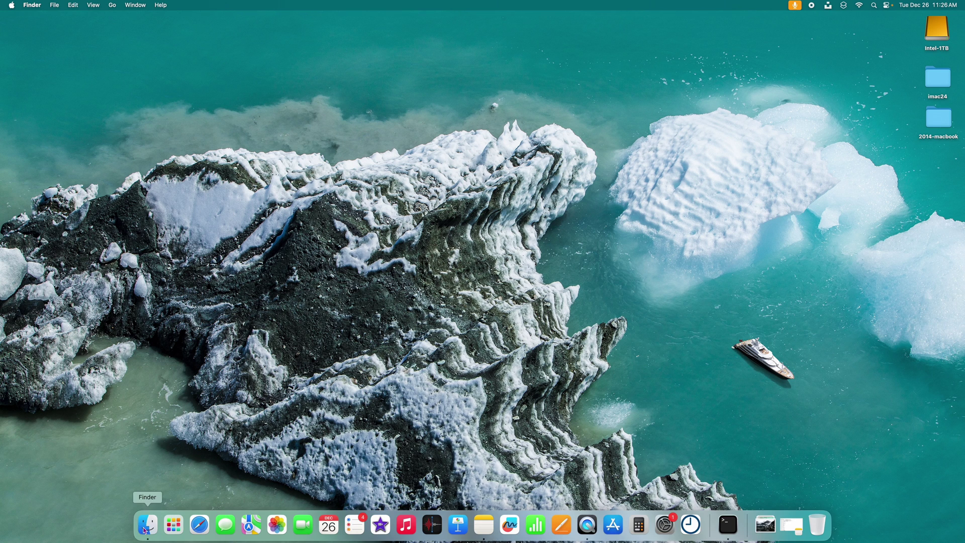
{"action": "left_click", "coordinate": [147, 525]}
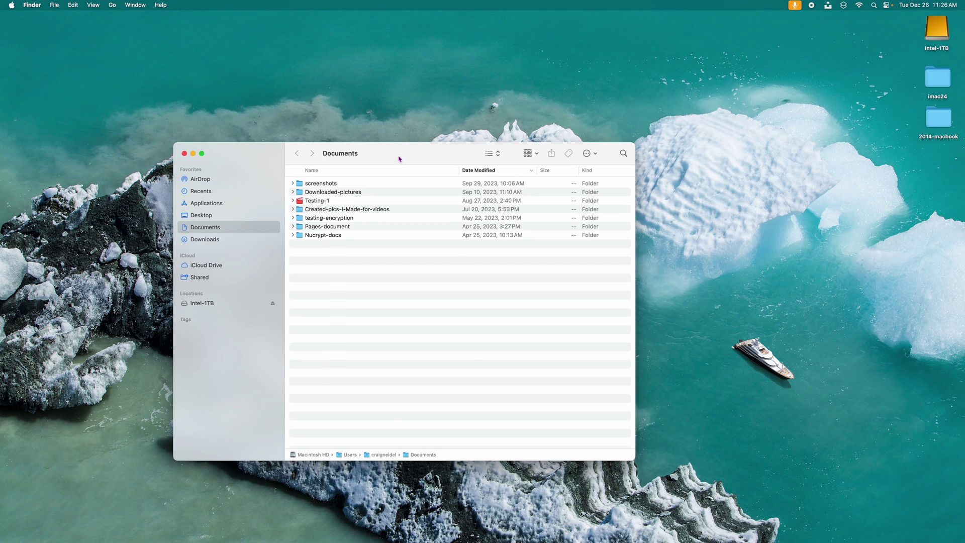
{"action": "left_click_drag", "start_coordinate": [397, 157], "coordinate": [392, 92]}
{"action": "left_click", "coordinate": [113, 5]}
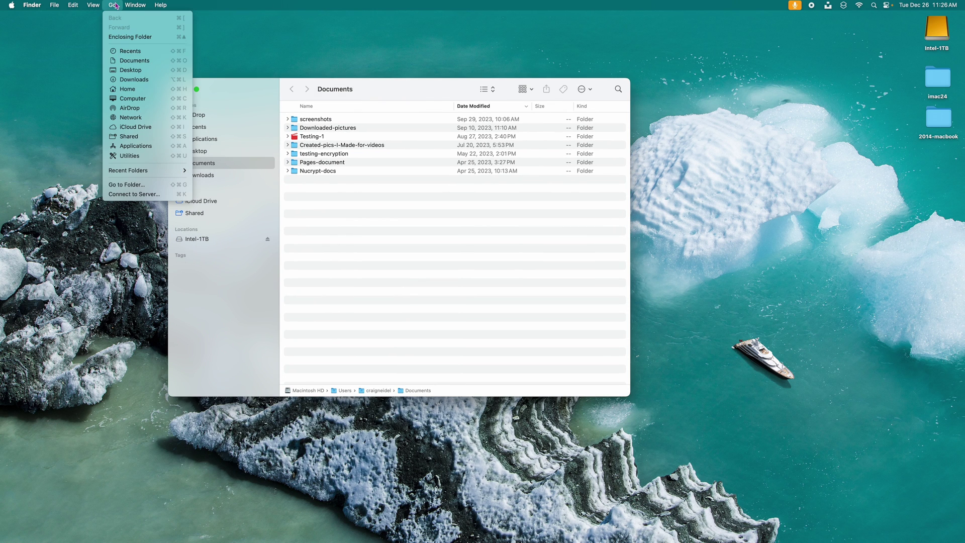
{"action": "left_click", "coordinate": [128, 90]}
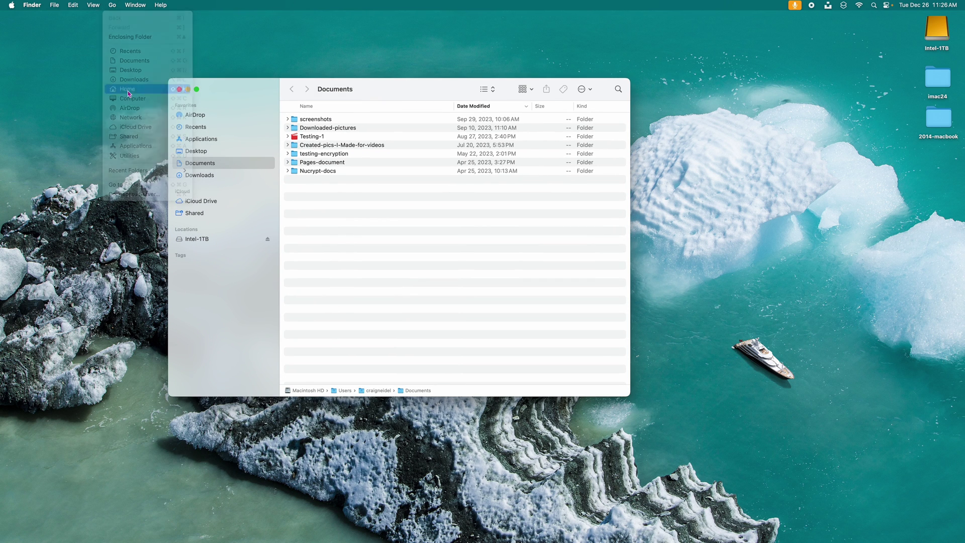
{"action": "left_click", "coordinate": [203, 140]}
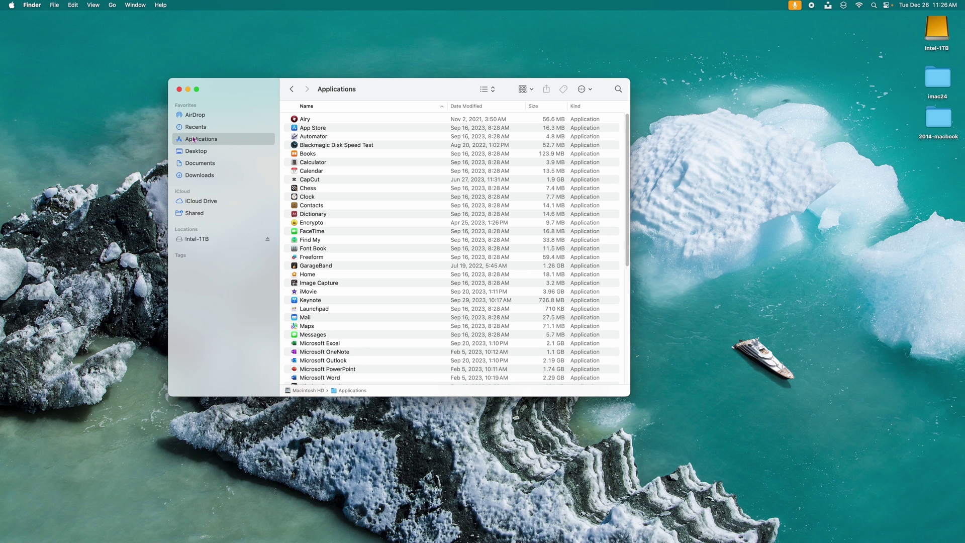
{"action": "left_click_drag", "start_coordinate": [192, 144], "coordinate": [752, 525]}
Set the Dock's Applications item to display as Folder and view its content as Grid.
{"action": "mouse_move", "coordinate": [748, 532]}
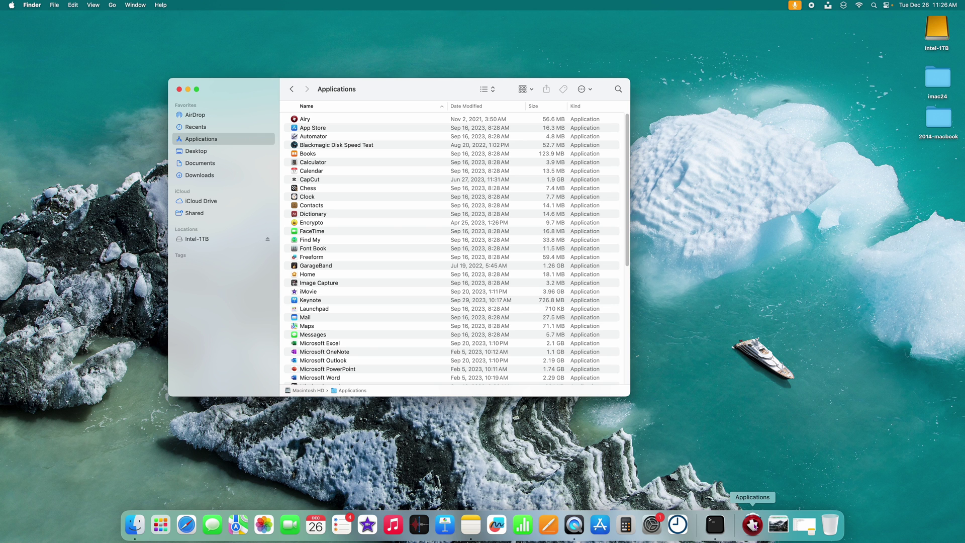
{"action": "right_click", "coordinate": [753, 525]}
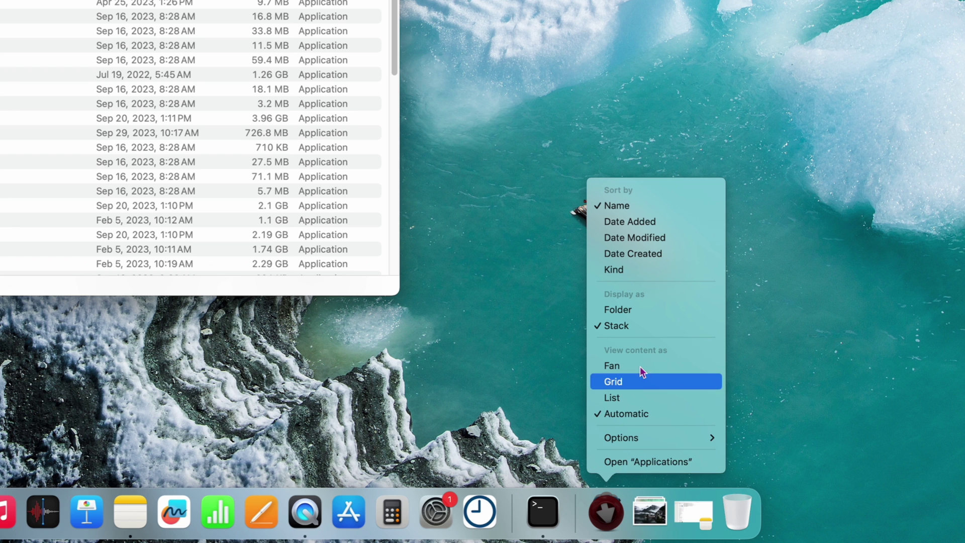
{"action": "left_click", "coordinate": [635, 309]}
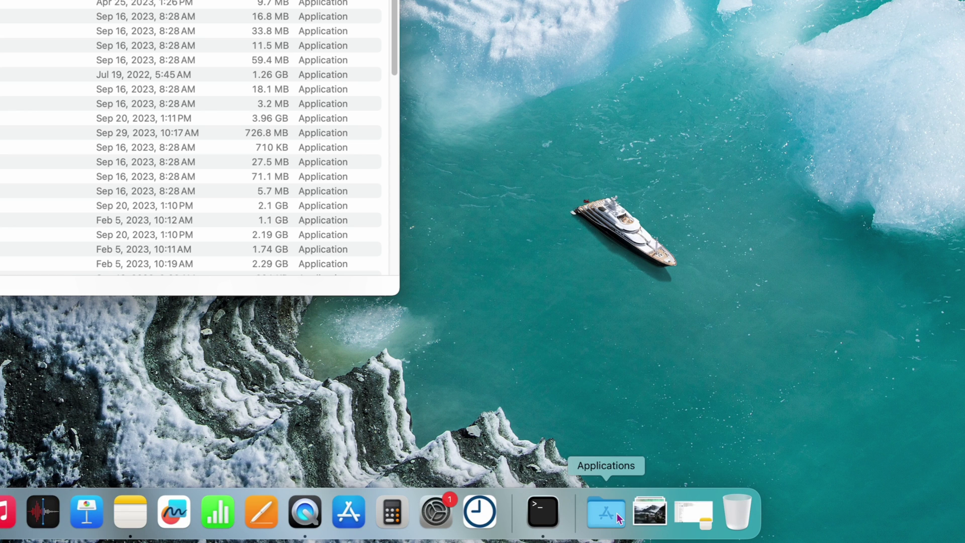
{"action": "right_click", "coordinate": [610, 514]}
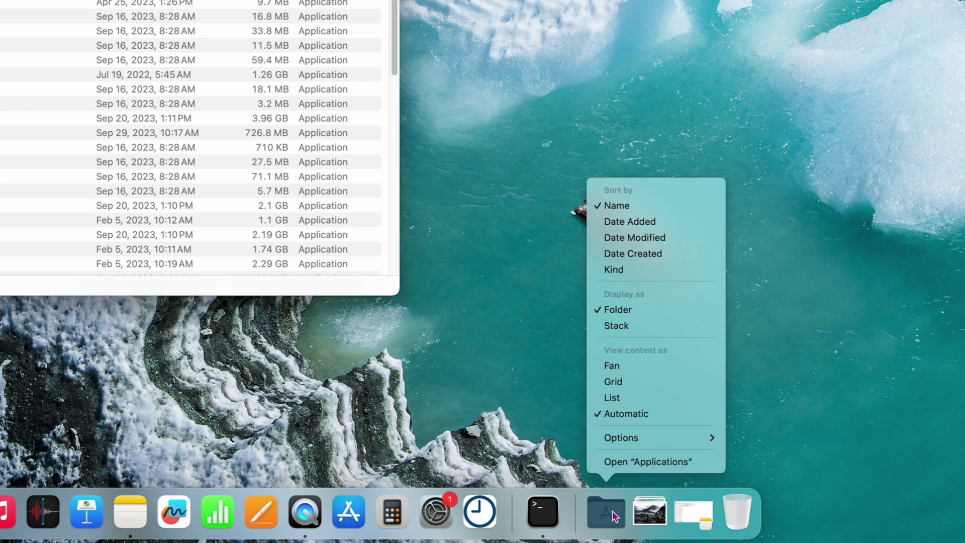
{"action": "left_click", "coordinate": [624, 384]}
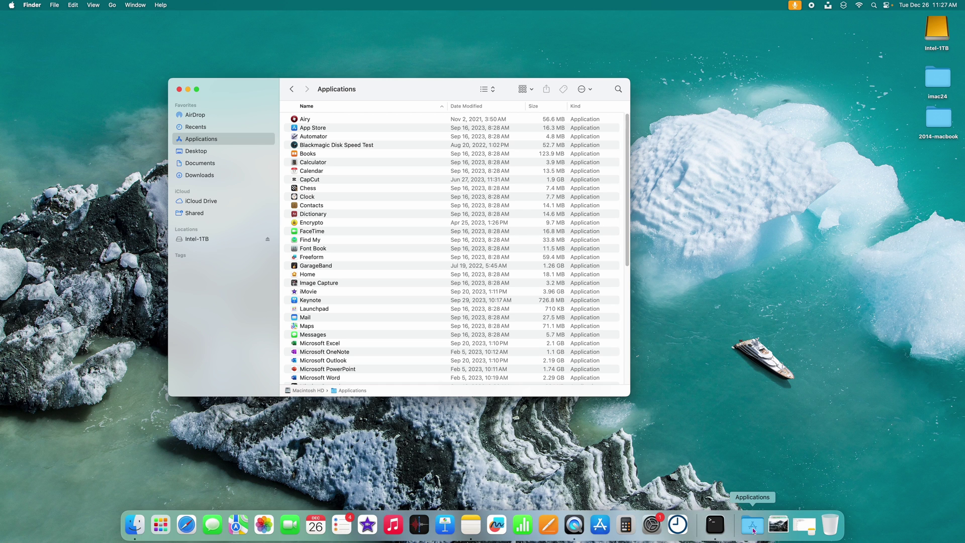
Compare the Applications folder's grid in the Dock with the full-screen app overview in Launchpad.
{"action": "left_click", "coordinate": [752, 525]}
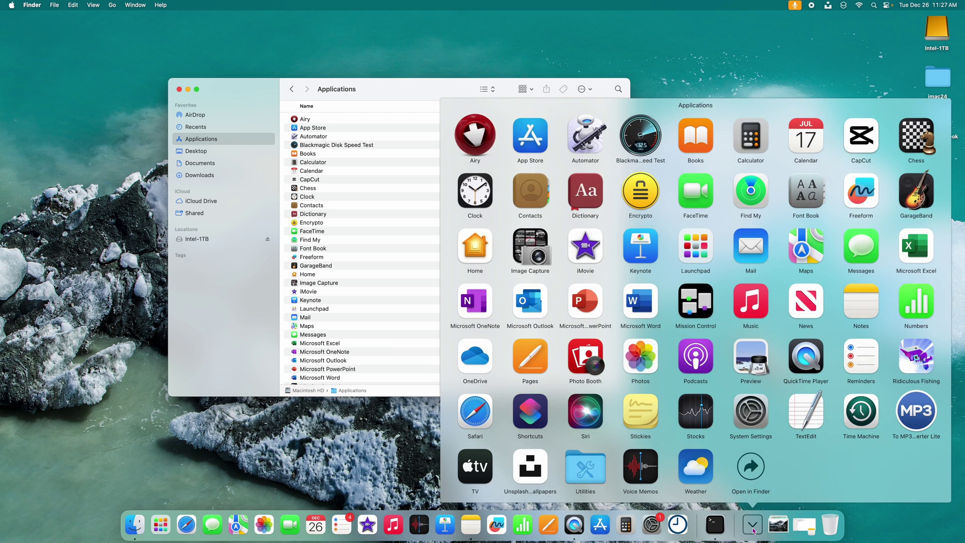
{"action": "left_click", "coordinate": [290, 445]}
{"action": "mouse_move", "coordinate": [222, 538]}
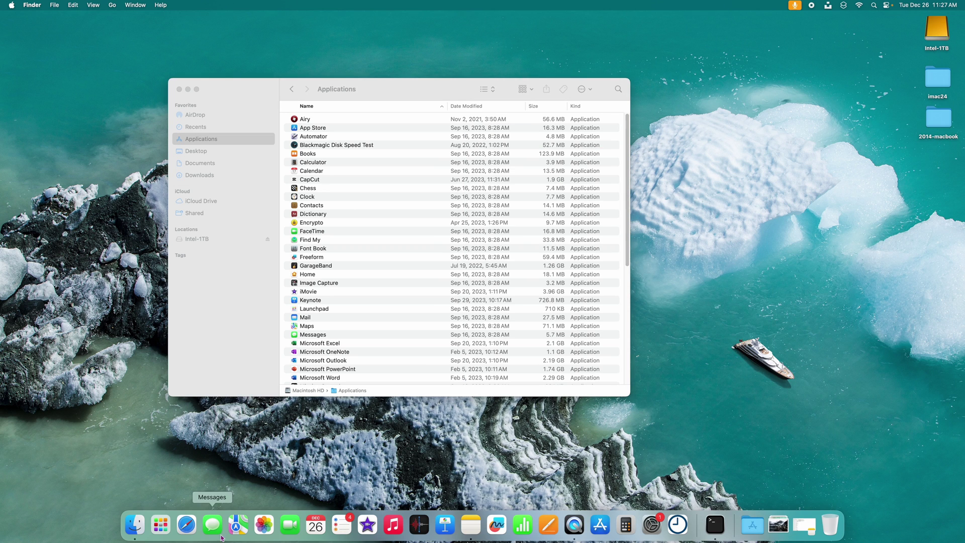
{"action": "left_click", "coordinate": [161, 525]}
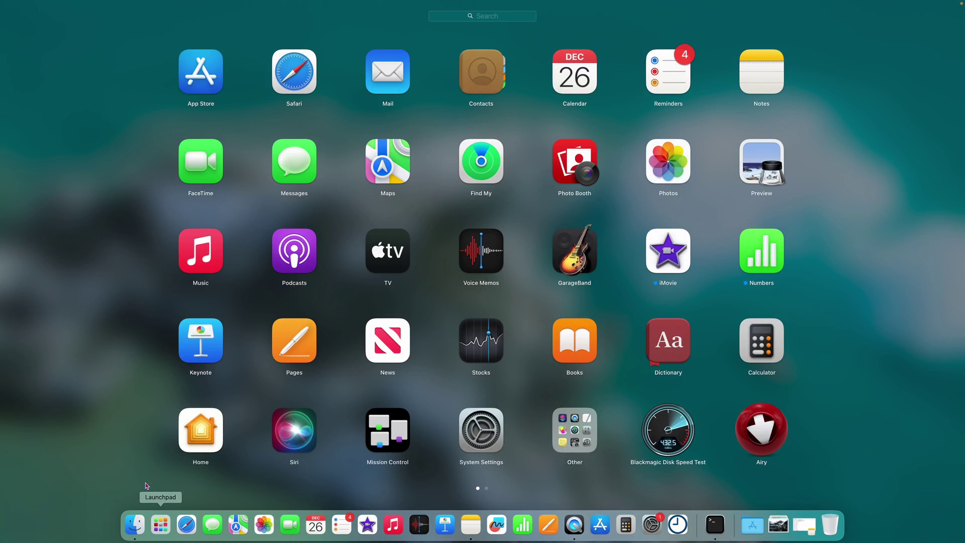
{"action": "left_click", "coordinate": [152, 477]}
{"action": "mouse_move", "coordinate": [783, 541]}
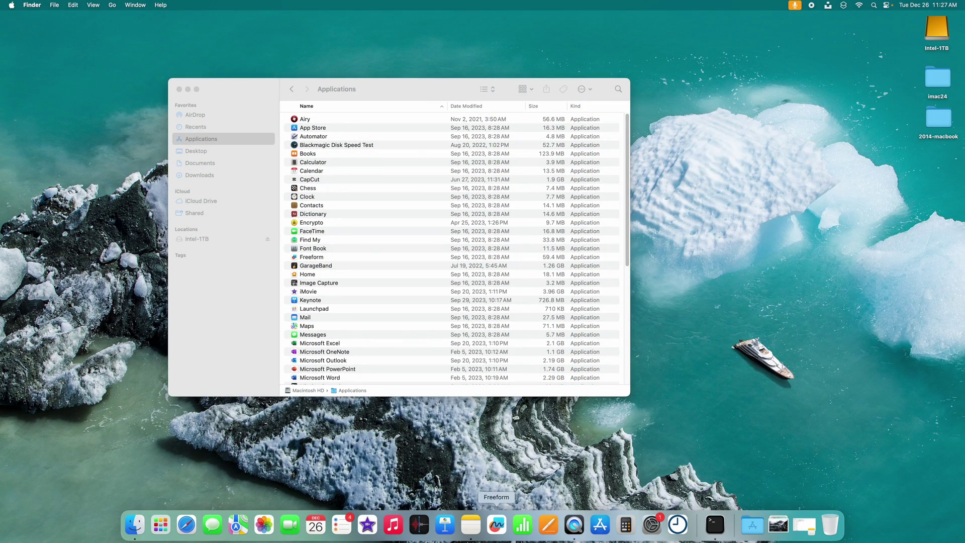
{"action": "left_click", "coordinate": [760, 528]}
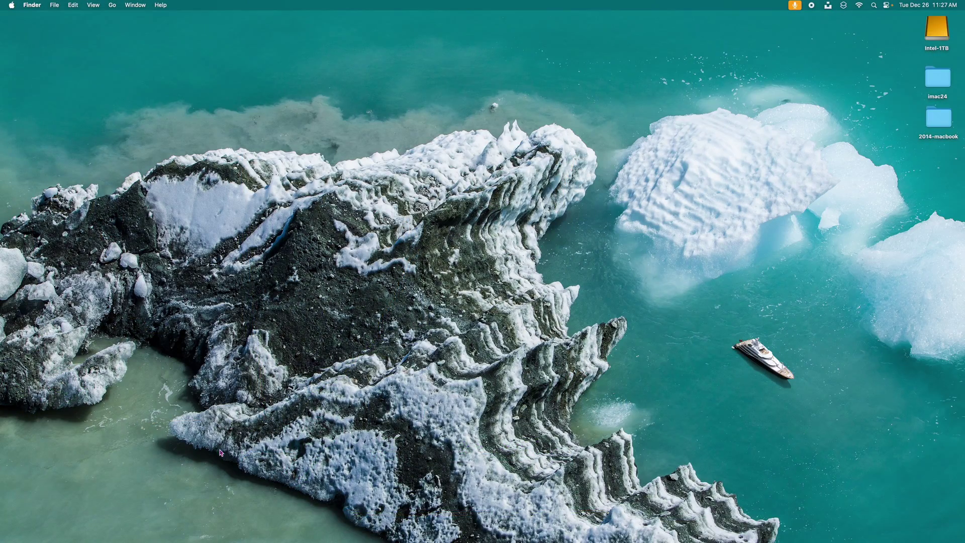
Show all apps in Launchpad, look through its second page, return to the first page and leave Launchpad.
{"action": "mouse_move", "coordinate": [224, 540]}
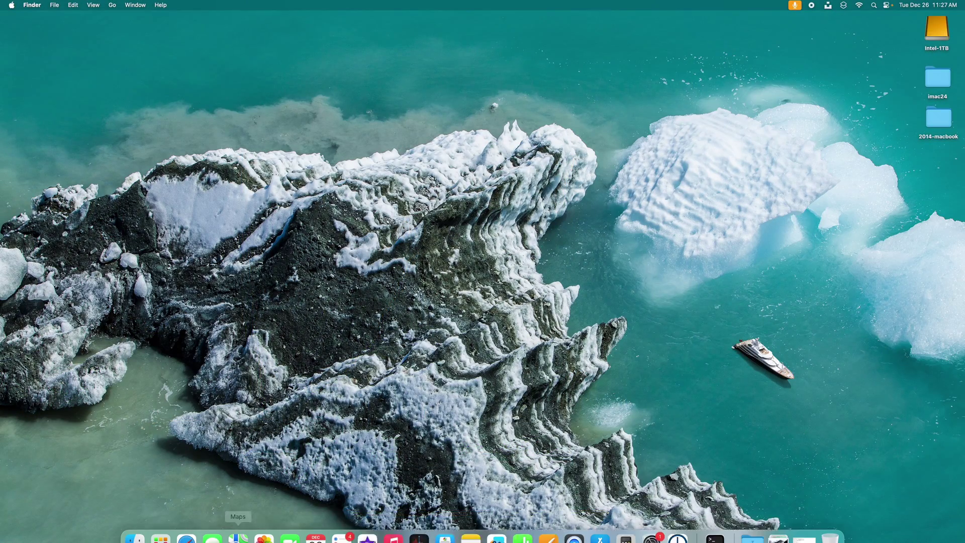
{"action": "left_click", "coordinate": [161, 524]}
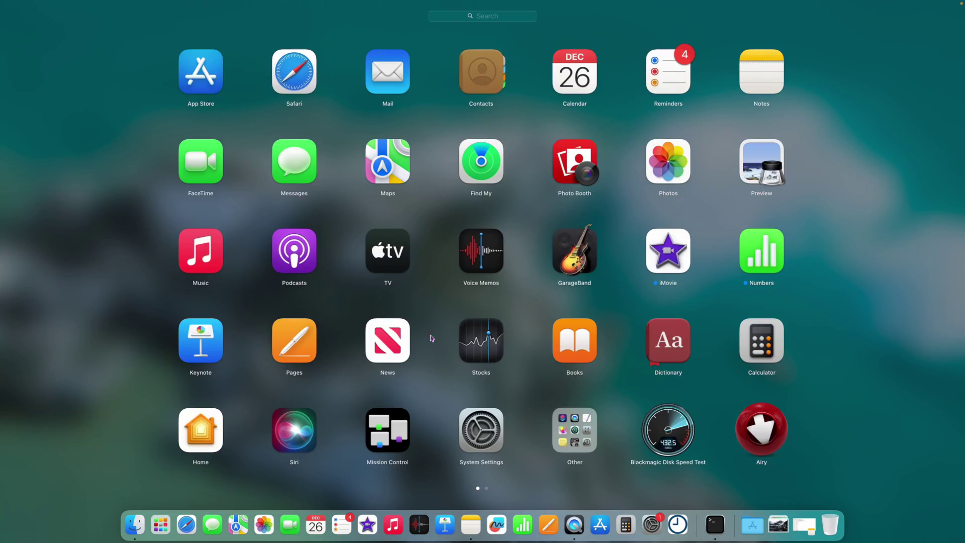
{"action": "scroll", "coordinate": [665, 242], "scroll_direction": "right", "scroll_amount": 3}
{"action": "scroll", "coordinate": [459, 317], "scroll_direction": "left", "scroll_amount": 3}
{"action": "left_click", "coordinate": [95, 248]}
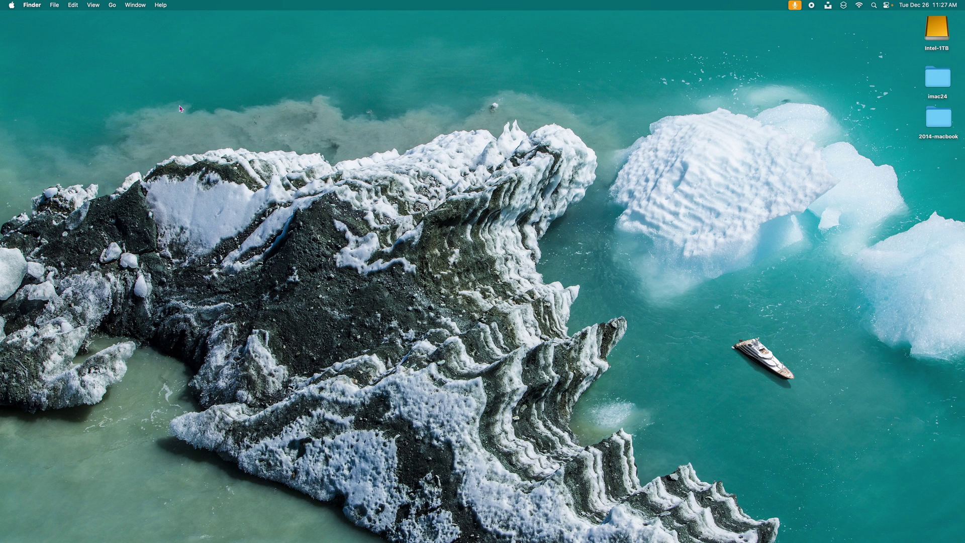
Show and hide Launchpad several times from the keyboard, ending back on the desktop.
{"action": "key", "text": "F4"}
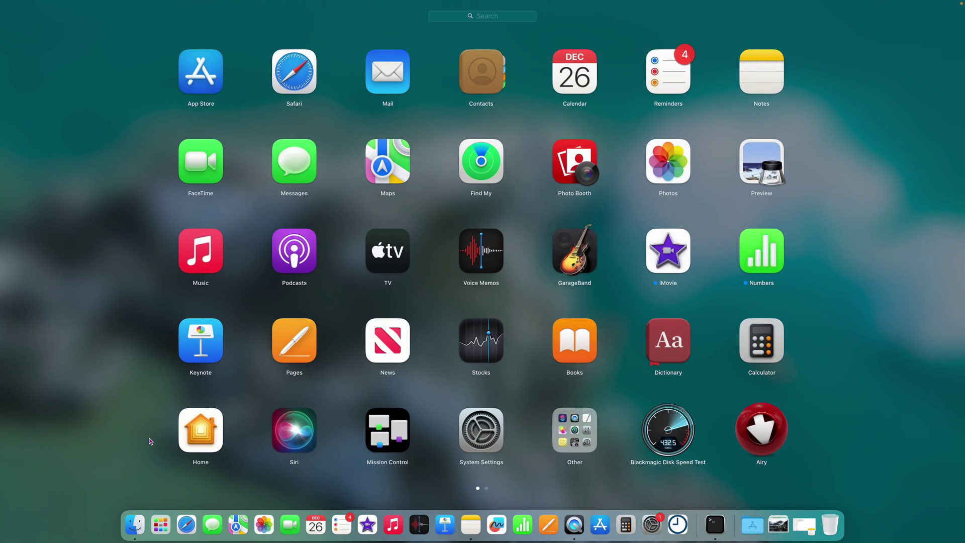
{"action": "key", "text": "F4"}
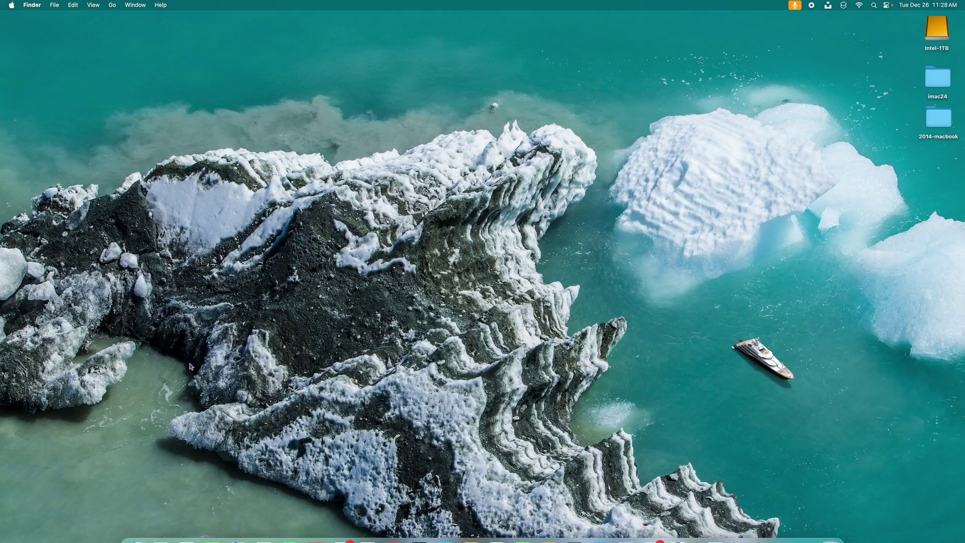
{"action": "key", "text": "F4"}
{"action": "key", "text": "F4"}
{"action": "key", "text": "F4"}
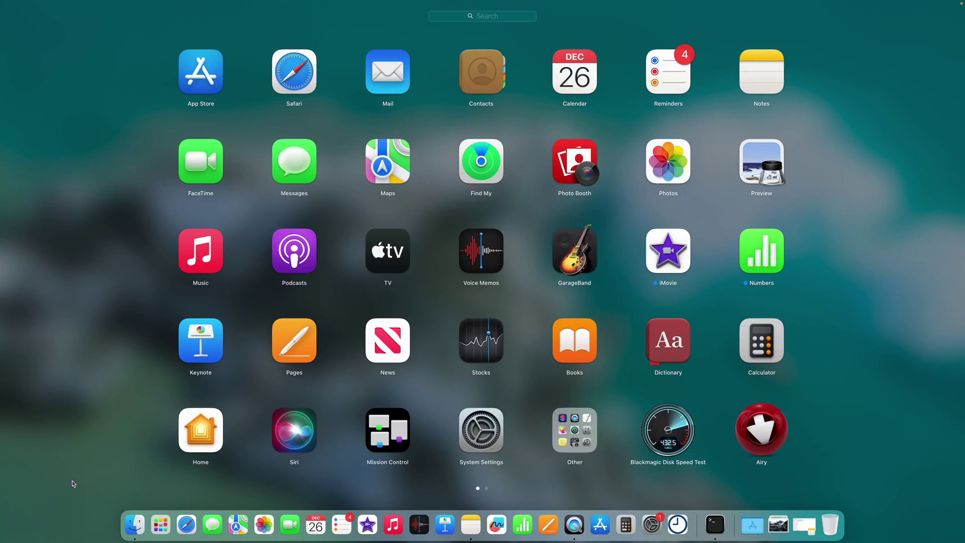
{"action": "key", "text": "F4"}
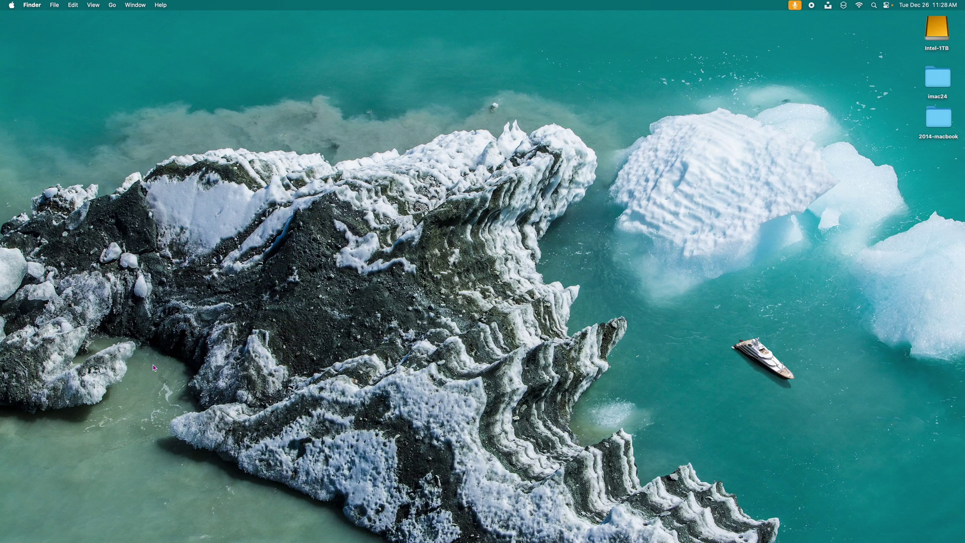
Open the Hot Corners options in the Desktop & Dock section of System Settings.
{"action": "left_click", "coordinate": [12, 6]}
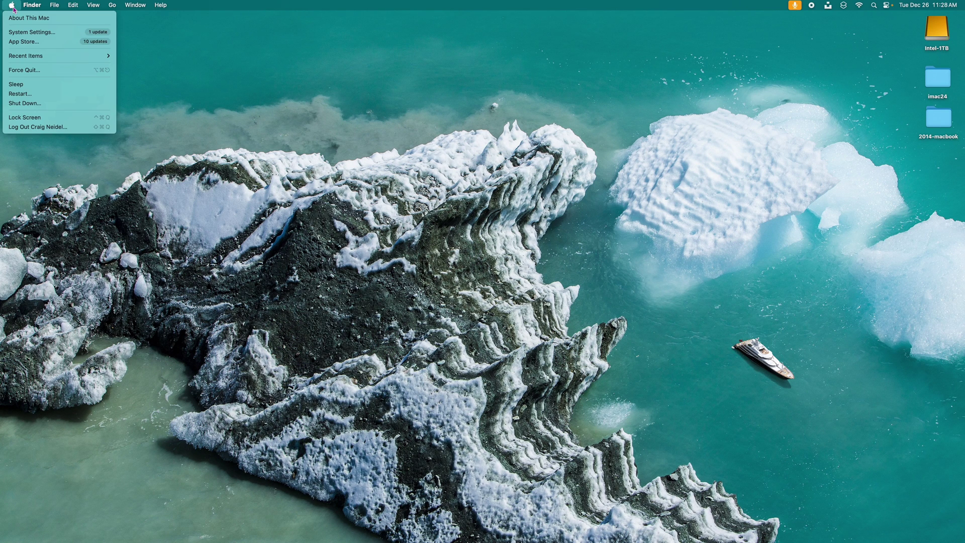
{"action": "left_click", "coordinate": [18, 32]}
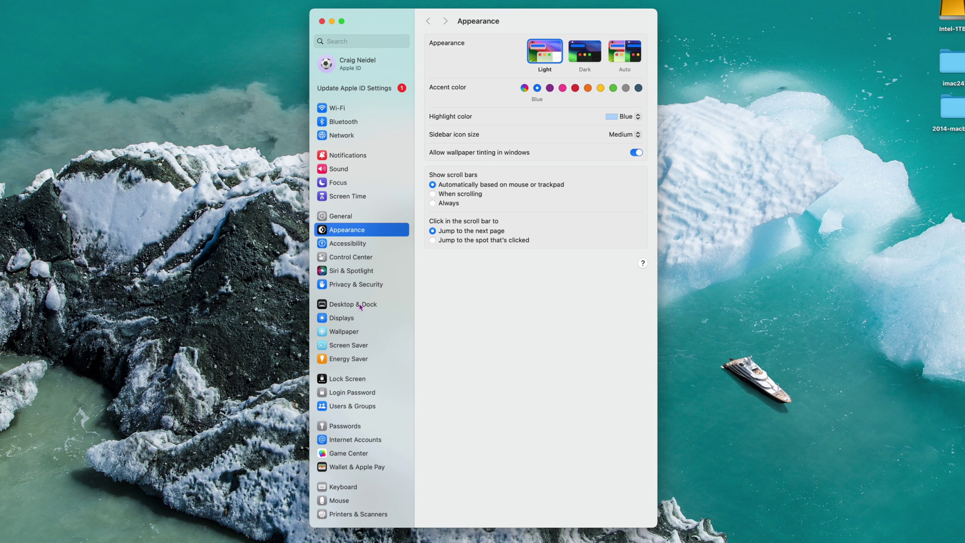
{"action": "left_click", "coordinate": [360, 305]}
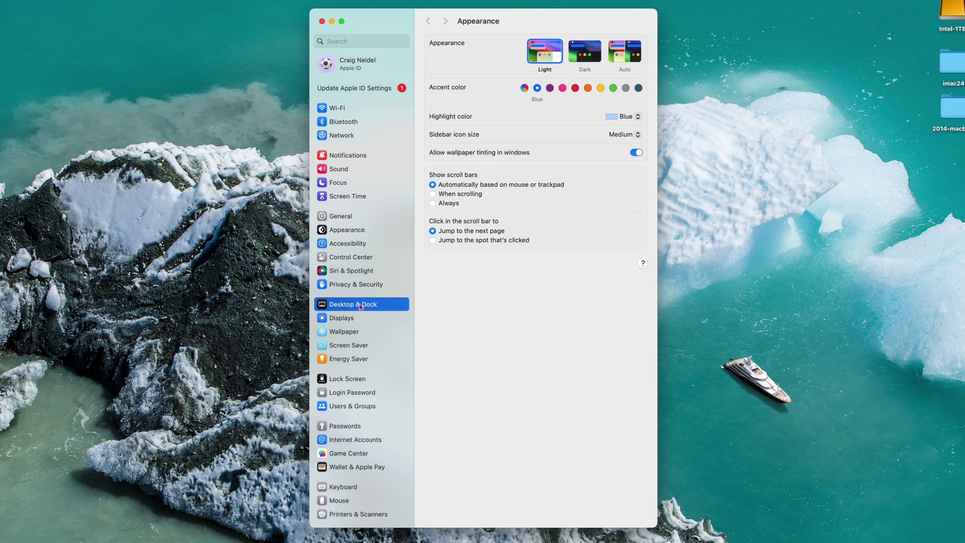
{"action": "scroll", "coordinate": [510, 282], "scroll_direction": "down", "scroll_amount": 5}
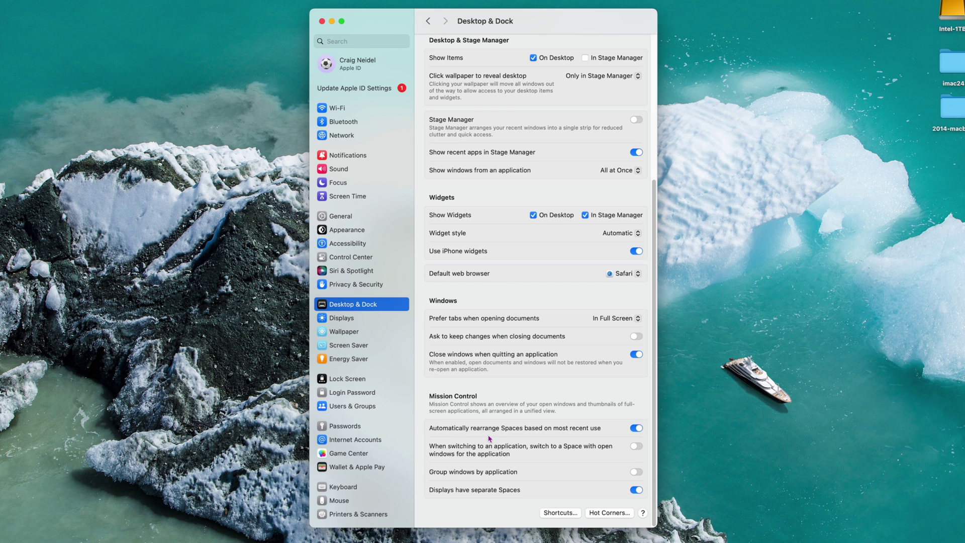
{"action": "left_click", "coordinate": [600, 513]}
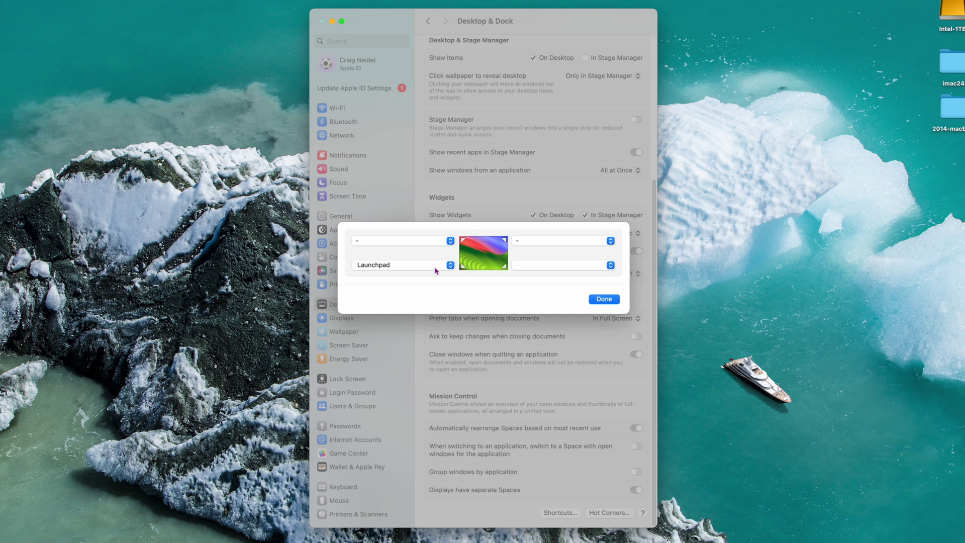
Assign Launchpad to the lower-left hot corner, accept the setting and close System Settings.
{"action": "left_click", "coordinate": [450, 265]}
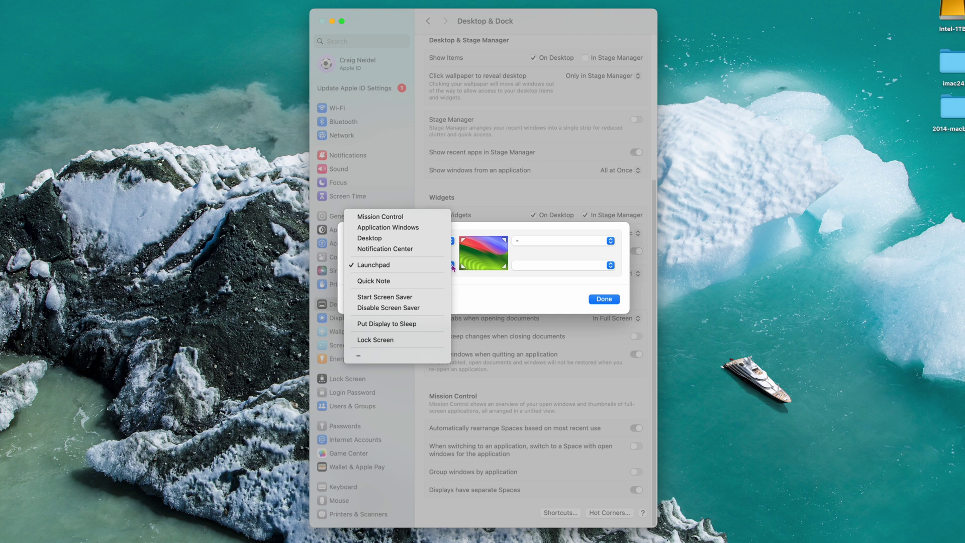
{"action": "left_click", "coordinate": [381, 269]}
{"action": "left_click", "coordinate": [617, 301]}
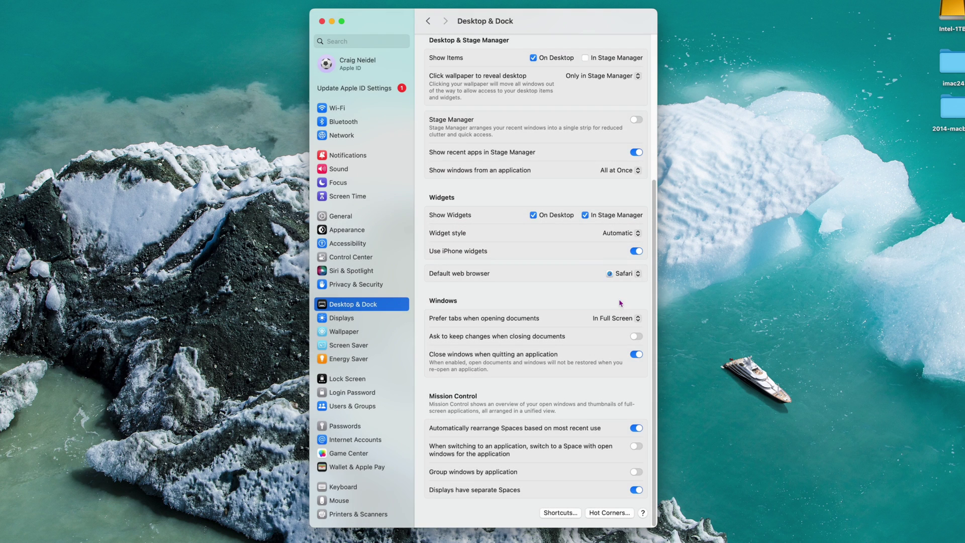
{"action": "left_click", "coordinate": [321, 21]}
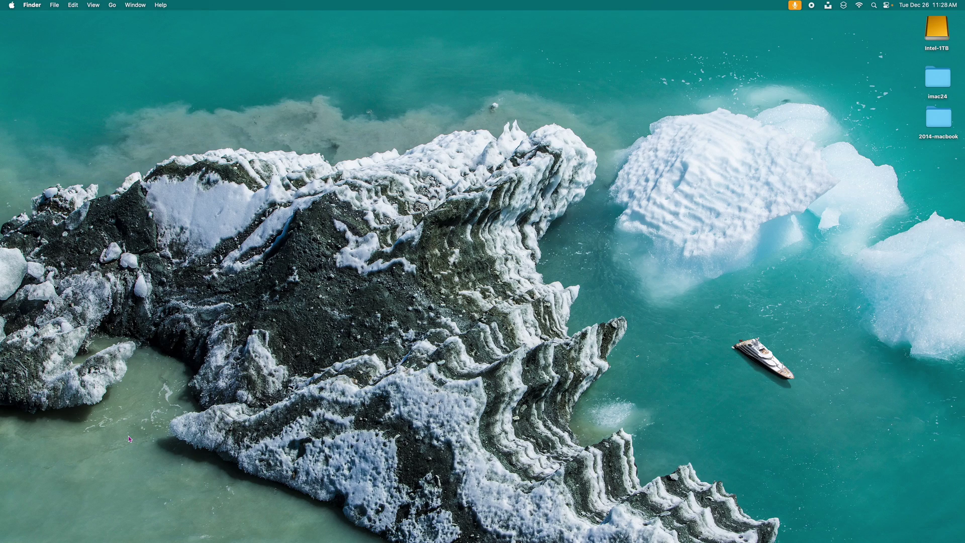
Open Launchpad, search it for "text" and return to the desktop.
{"action": "mouse_move", "coordinate": [0, 542]}
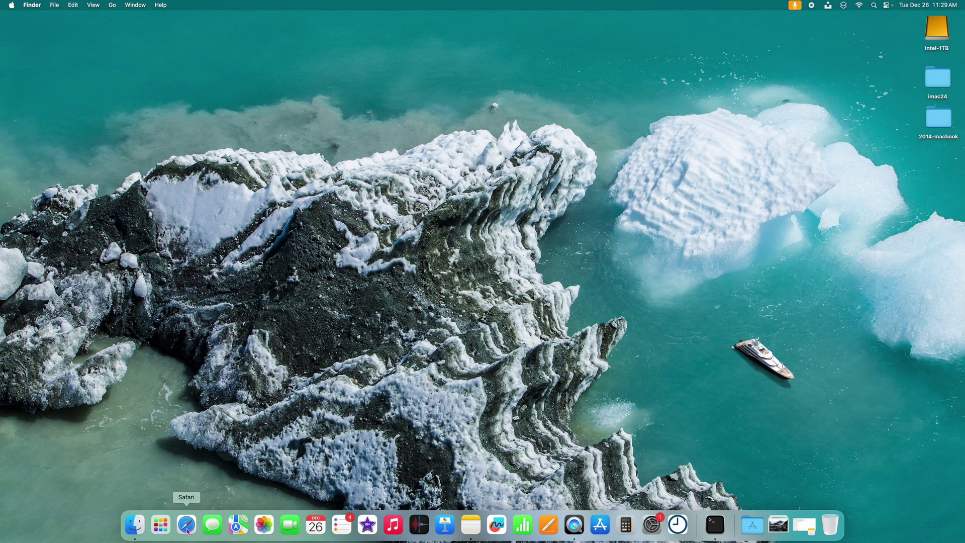
{"action": "left_click", "coordinate": [170, 530]}
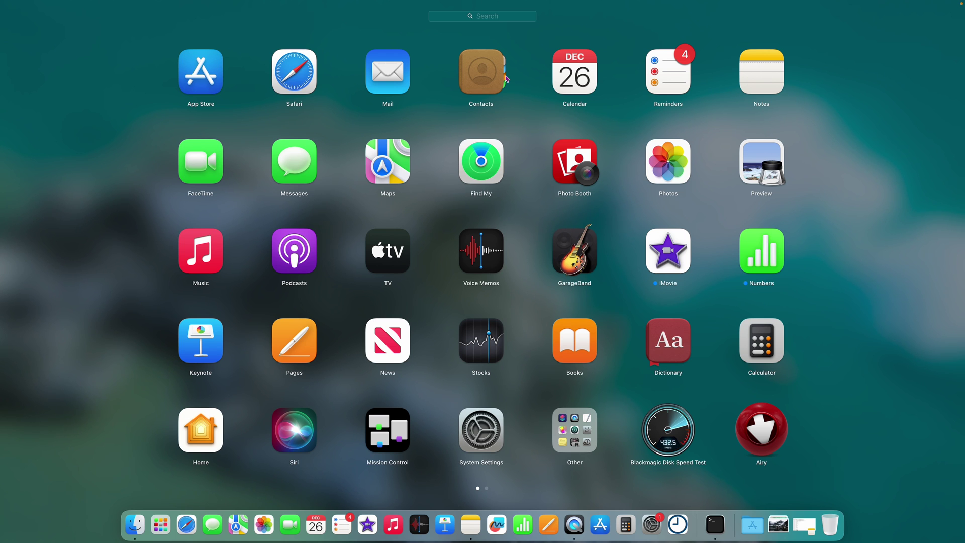
{"action": "type", "text": "text"}
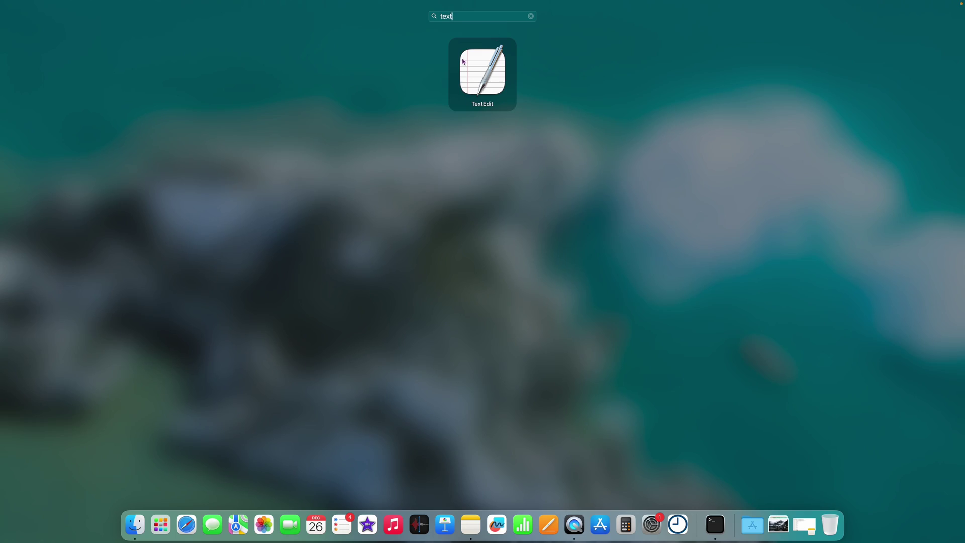
{"action": "left_click", "coordinate": [471, 102]}
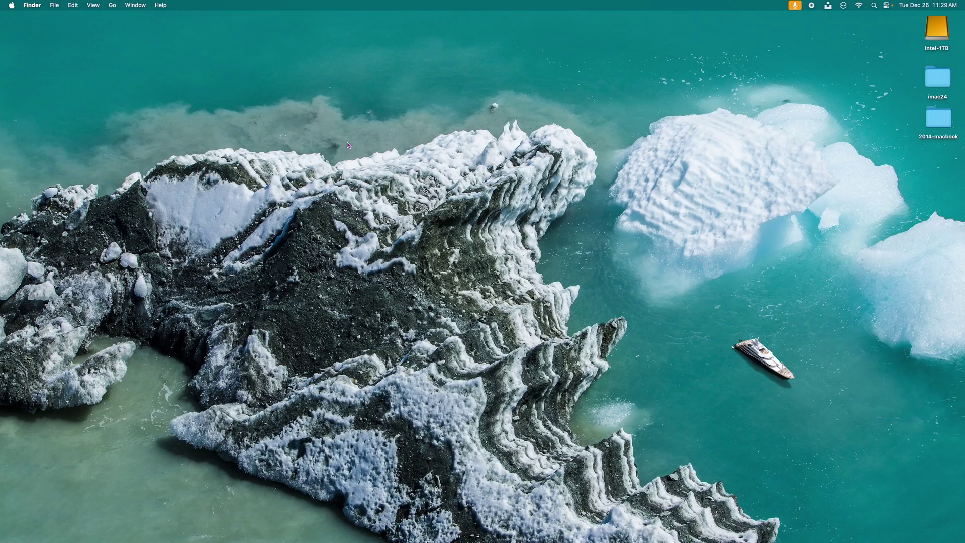
Reopen Launchpad, activate its search field, return to the desktop, and reopen it to search for "tes".
{"action": "key", "text": "F4"}
{"action": "left_click", "coordinate": [161, 524]}
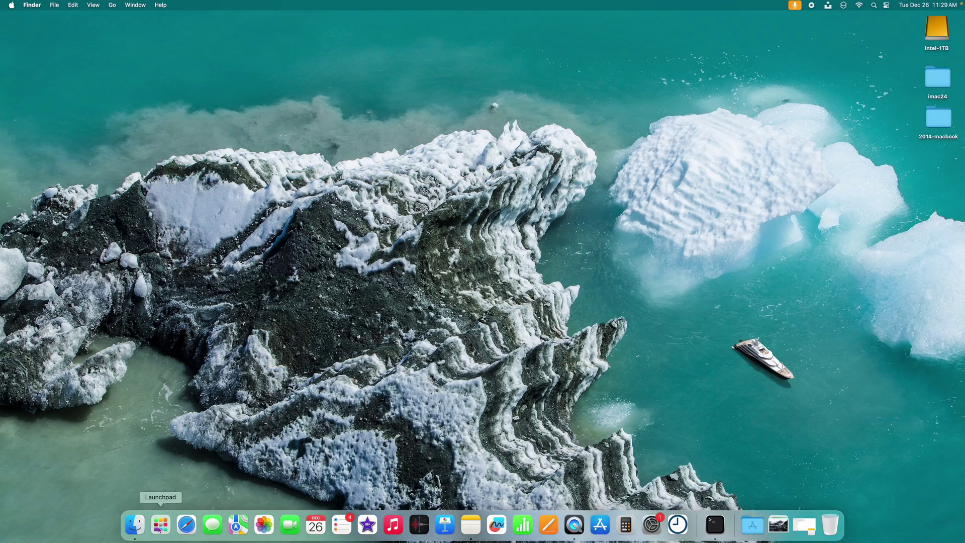
{"action": "left_click", "coordinate": [160, 524]}
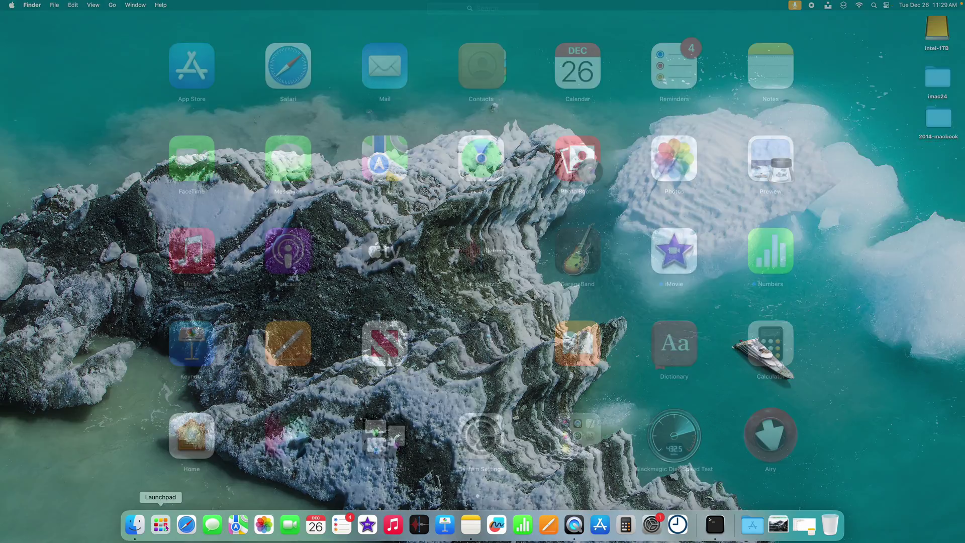
{"action": "left_click", "coordinate": [511, 15]}
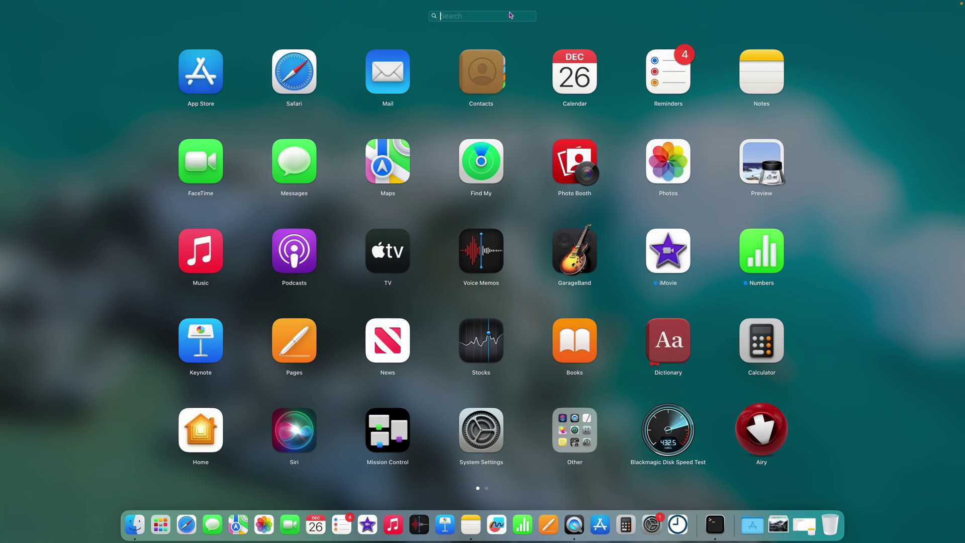
{"action": "key", "text": "Escape"}
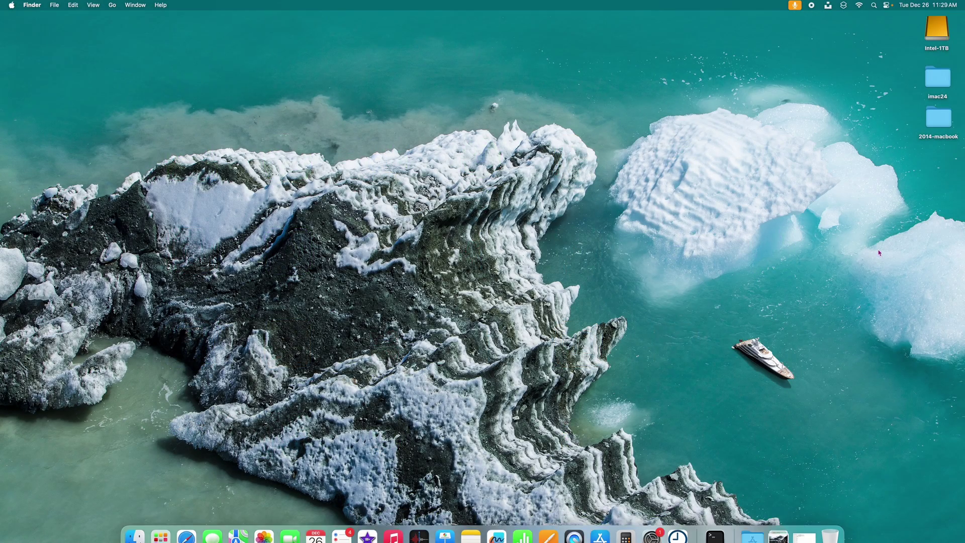
{"action": "left_click", "coordinate": [166, 529]}
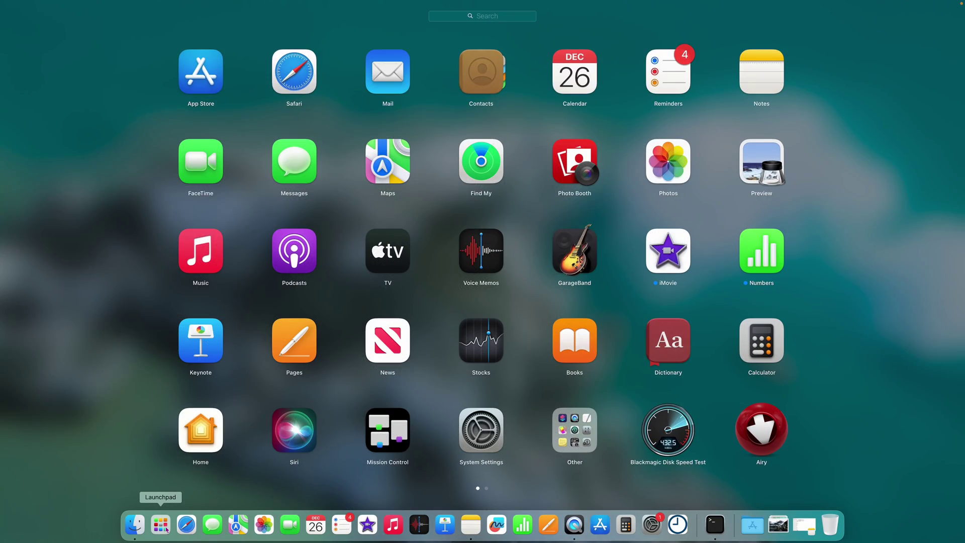
{"action": "type", "text": "tes"}
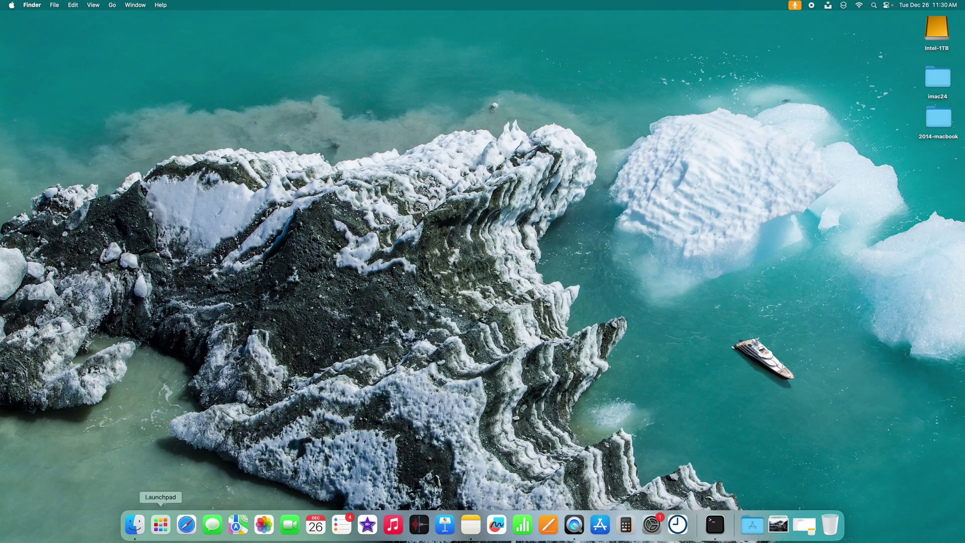
Open Launchpad and move the keyboard selection from App Store to News in the fourth row.
{"action": "left_click", "coordinate": [160, 525]}
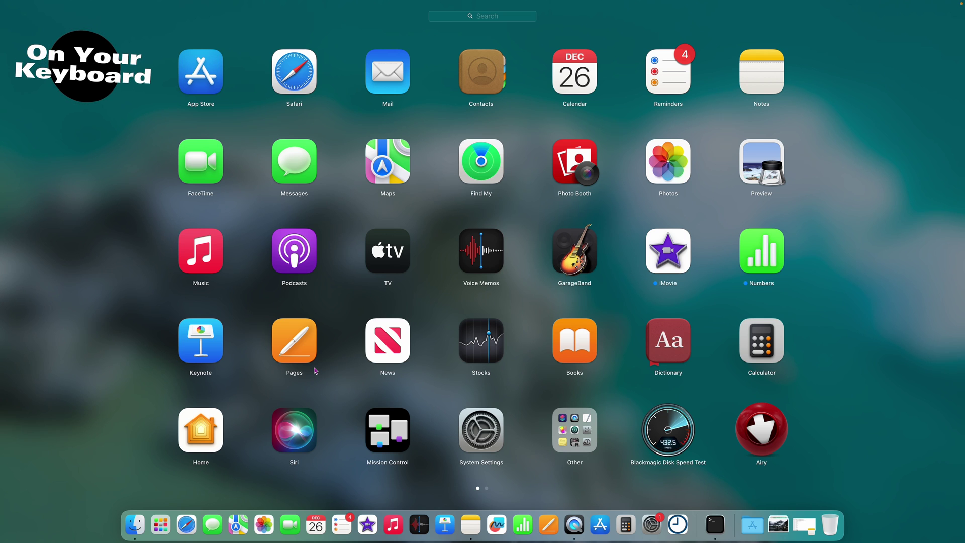
{"action": "key", "text": "Right"}
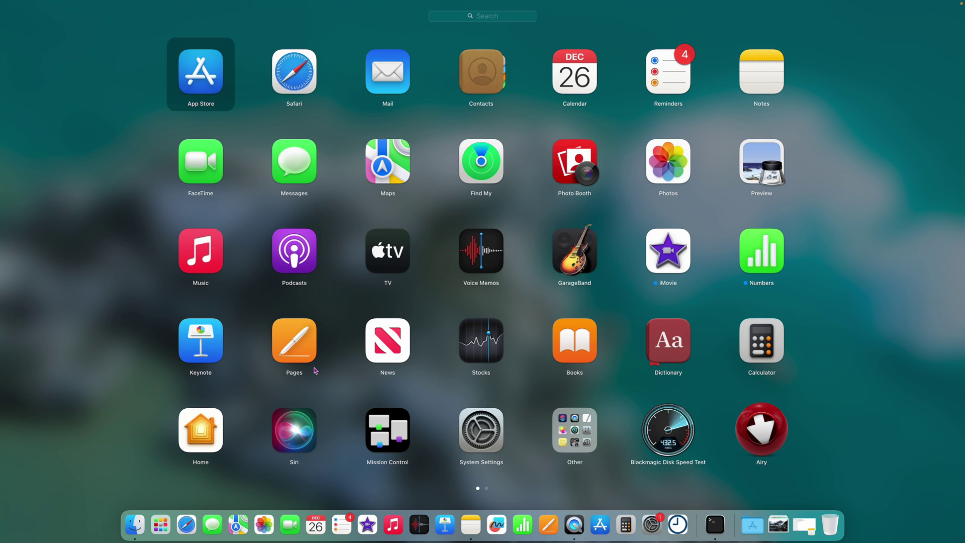
{"action": "key", "text": "Down"}
{"action": "key", "text": "Down"}
{"action": "key", "text": "Down"}
{"action": "key", "text": "Right"}
{"action": "key", "text": "Right"}
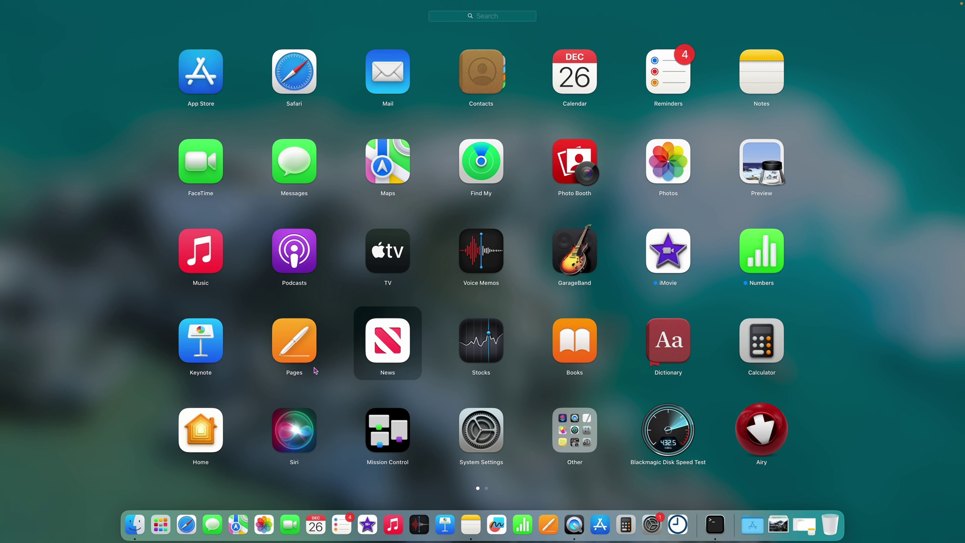
Move the Launchpad selection back to Keynote and up to the top row of apps.
{"action": "key", "text": "Left"}
{"action": "key", "text": "Left"}
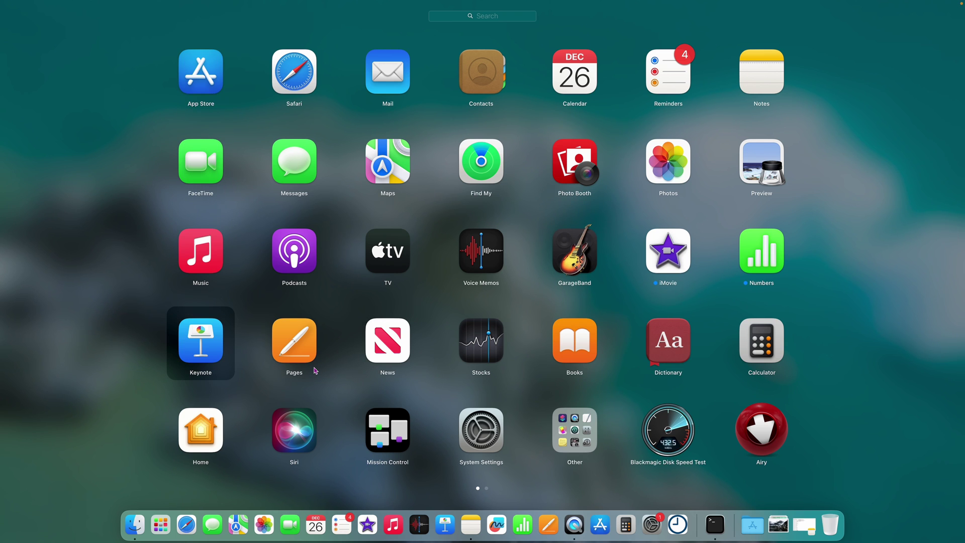
{"action": "key", "text": "Up"}
{"action": "key", "text": "Up"}
{"action": "key", "text": "Up"}
{"action": "key", "text": "Right"}
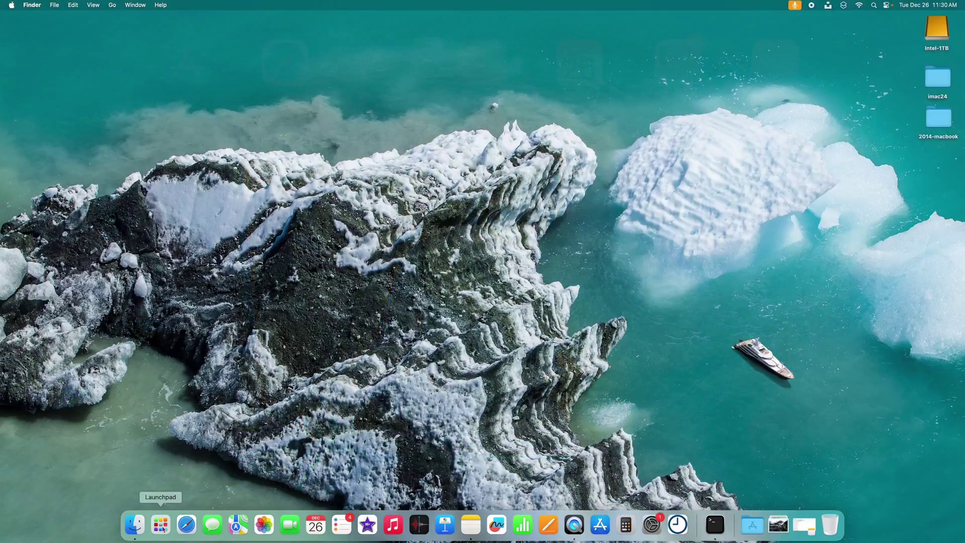
Reopen Launchpad, select App Store and move the selection down one row.
{"action": "left_click", "coordinate": [161, 525]}
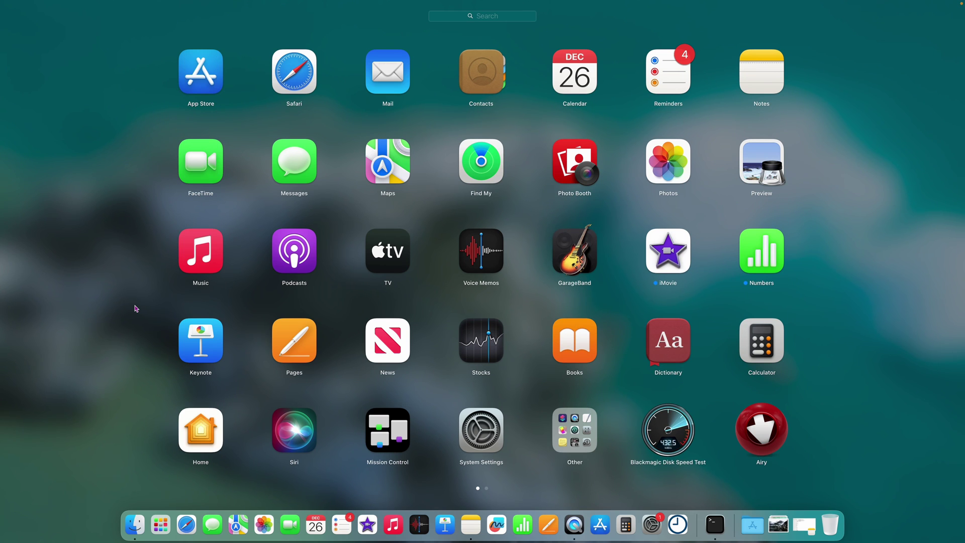
{"action": "key", "text": "Right"}
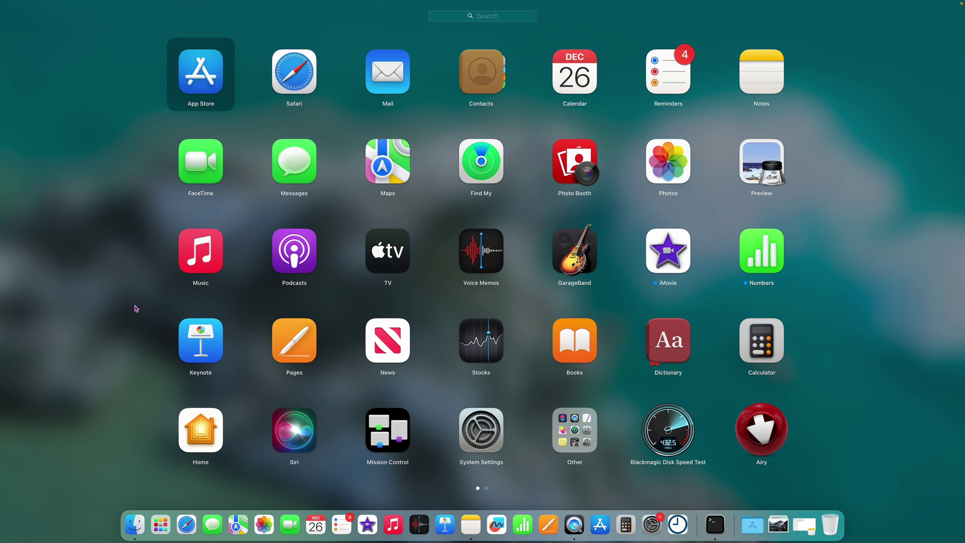
{"action": "key", "text": "Down"}
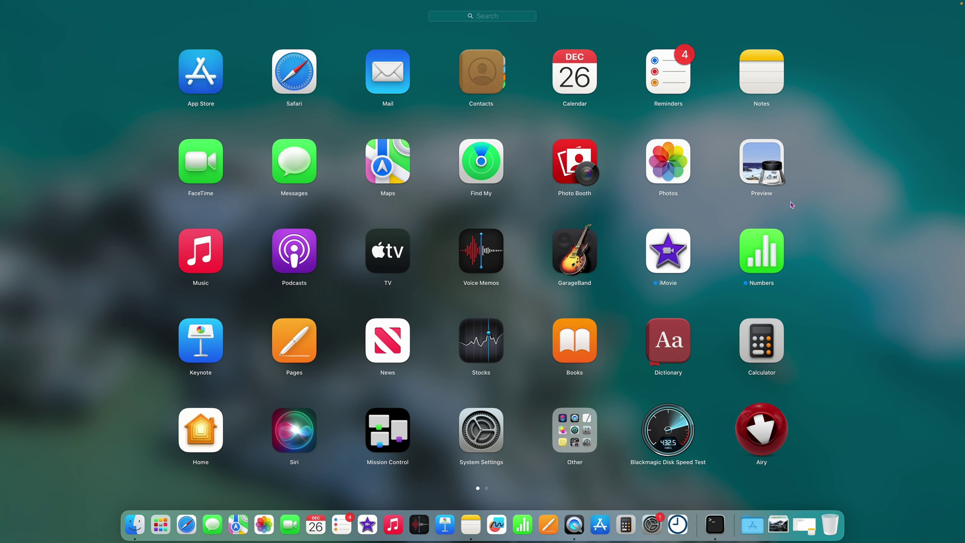
Show the delete badges on the removable Launchpad apps, and leave that editing mode.
{"action": "key", "text": "alt"}
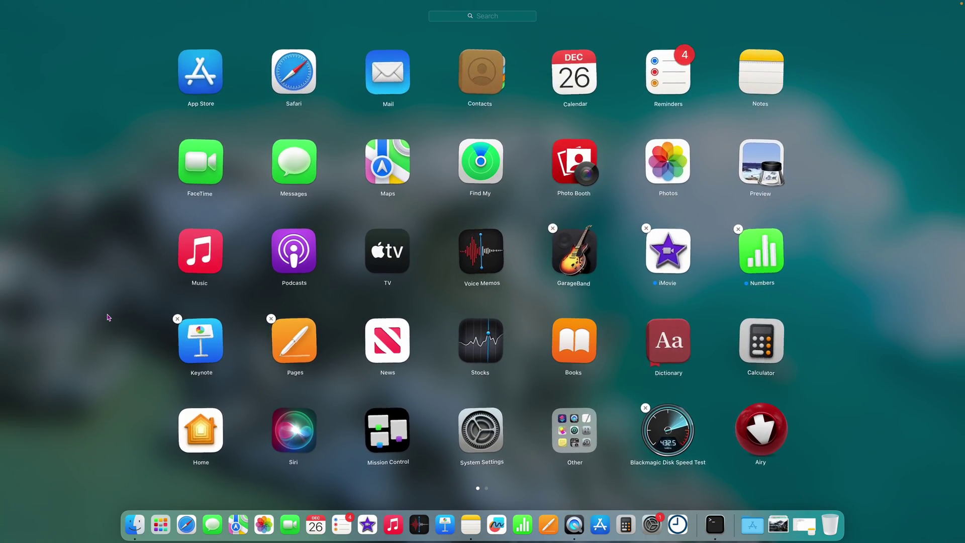
{"action": "key", "text": "Escape"}
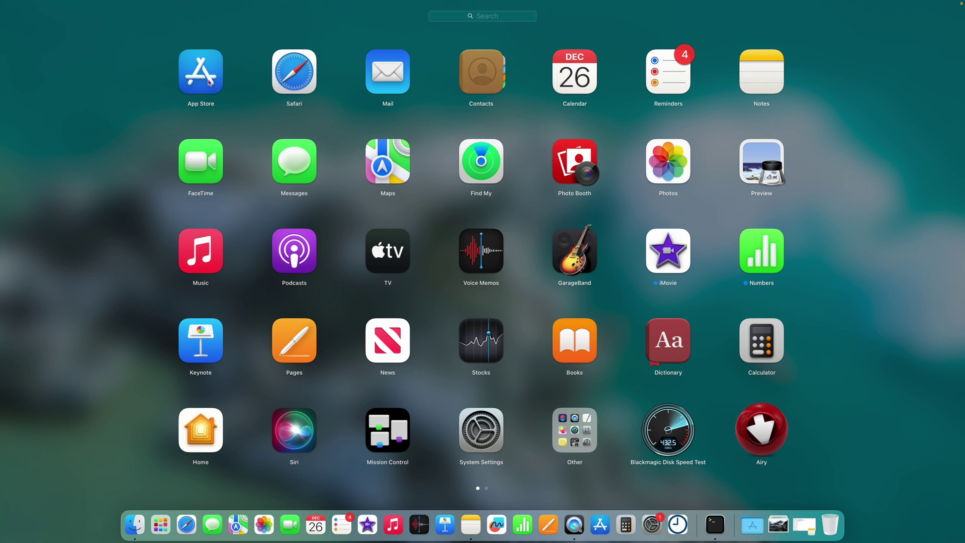
Move Calculator from Launchpad's first page to the second page, beside Unsplash Wallpapers.
{"action": "mouse_move", "coordinate": [209, 82]}
{"action": "left_mouse_down"}
{"action": "mouse_move", "coordinate": [283, 156]}
{"action": "mouse_move", "coordinate": [341, 191]}
{"action": "mouse_move", "coordinate": [199, 84]}
{"action": "left_mouse_up"}
{"action": "left_click_drag", "start_coordinate": [777, 358], "coordinate": [382, 287]}
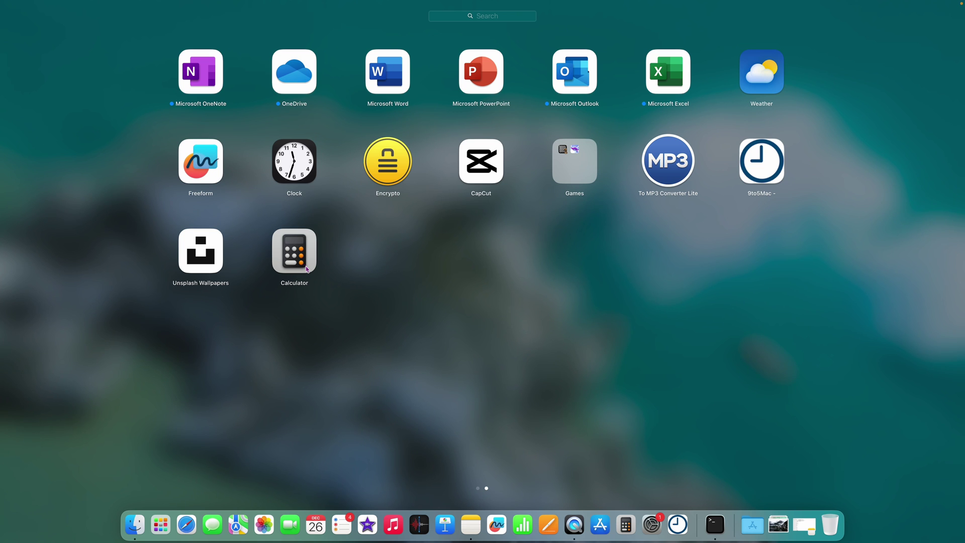
Combine Calculator and Unsplash Wallpapers into a Launchpad folder and close the folder.
{"action": "left_click_drag", "start_coordinate": [307, 269], "coordinate": [228, 261]}
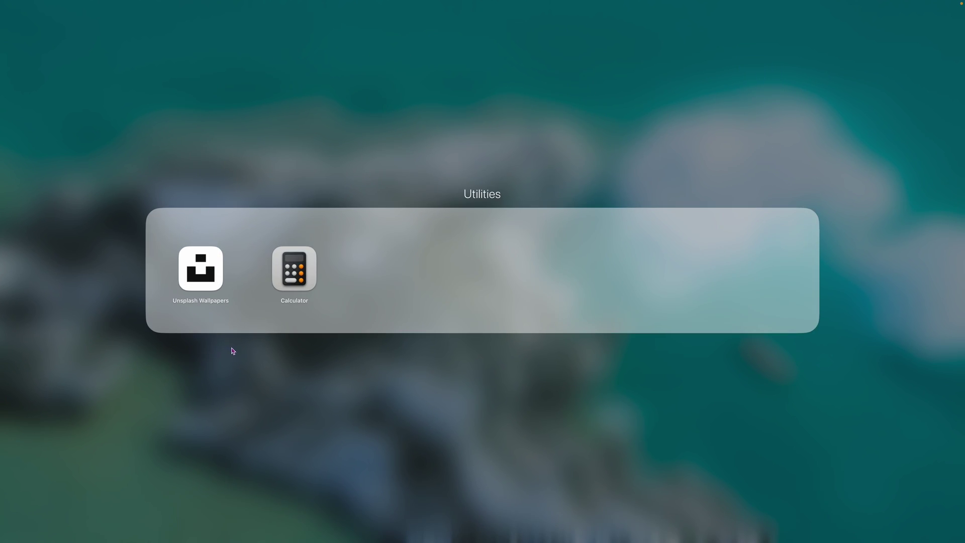
{"action": "left_click", "coordinate": [233, 351]}
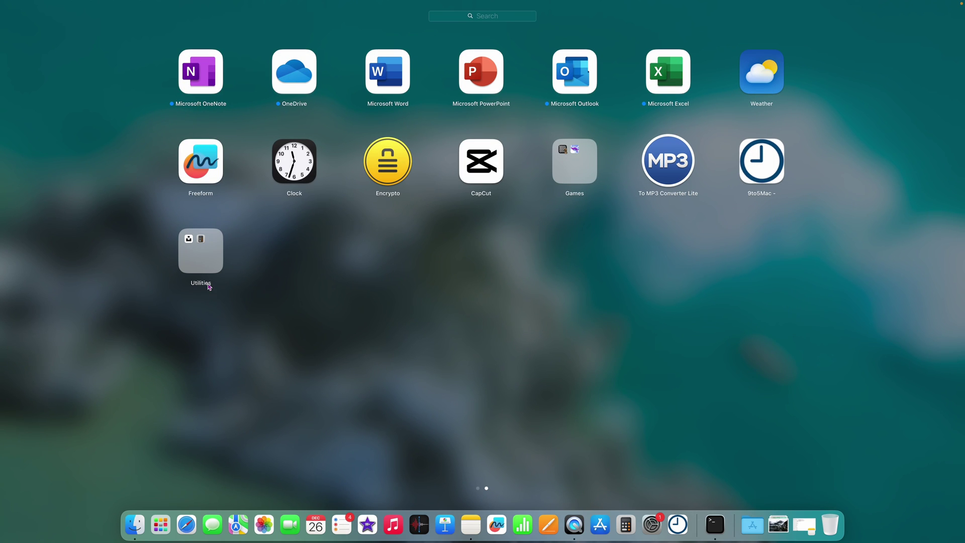
Open the folder holding Unsplash Wallpapers and Calculator, select its name for editing, and move Calculator out onto the page.
{"action": "left_click", "coordinate": [211, 259]}
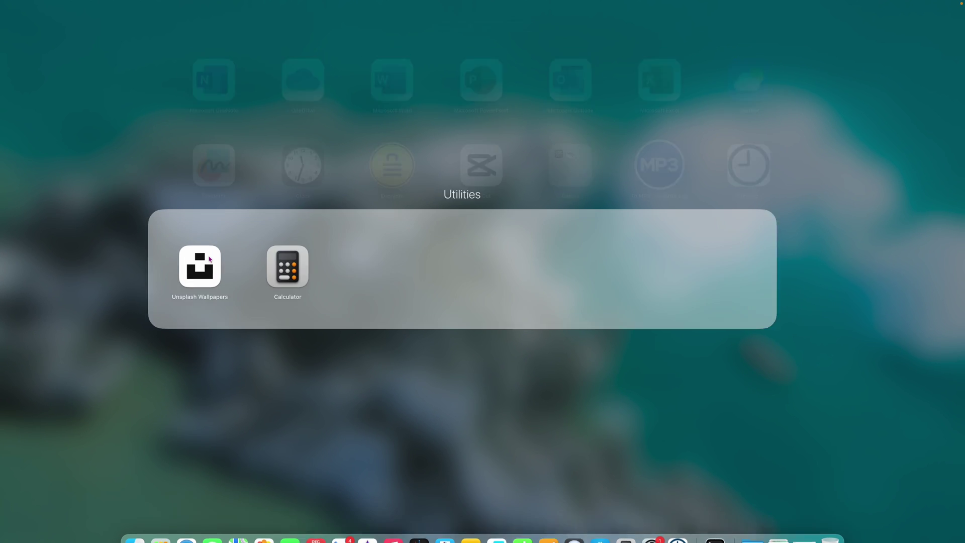
{"action": "left_click", "coordinate": [480, 196]}
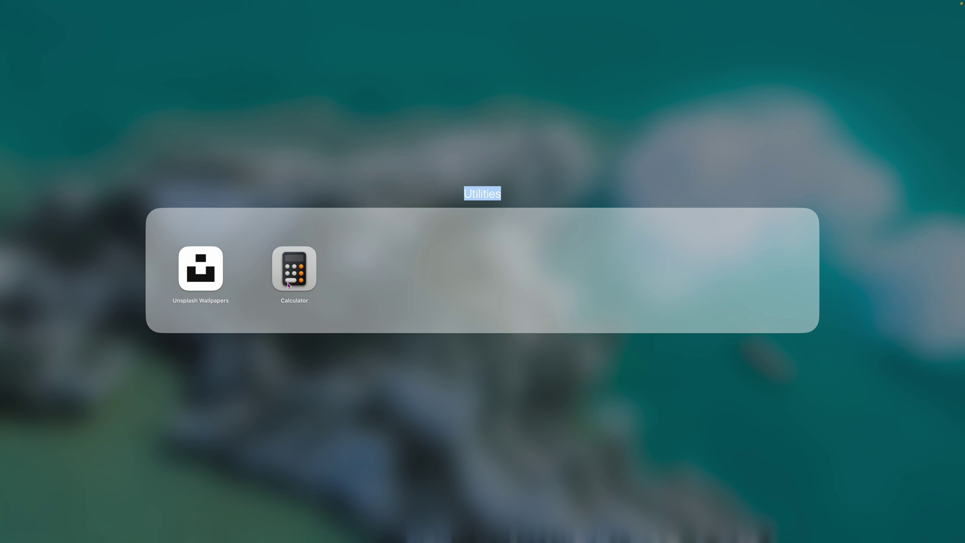
{"action": "left_click_drag", "start_coordinate": [303, 274], "coordinate": [348, 382]}
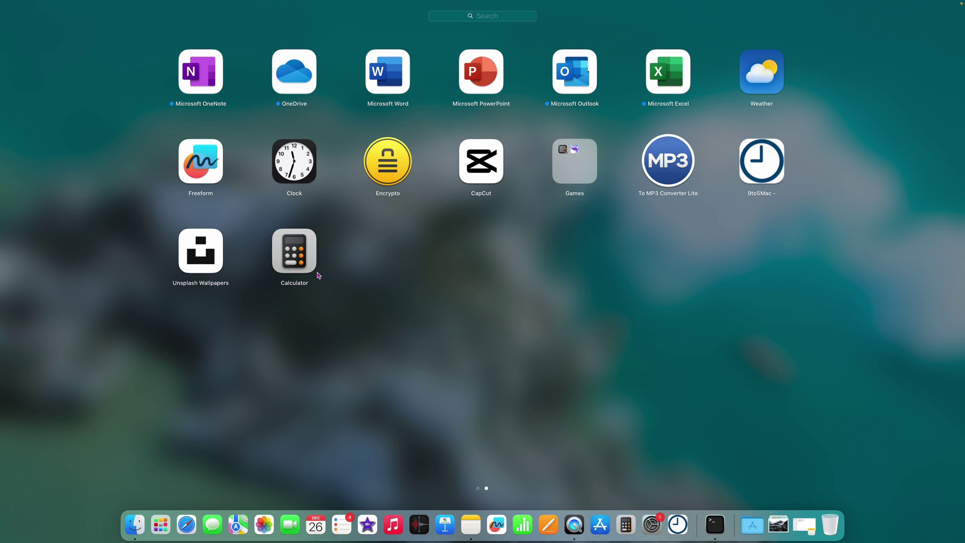